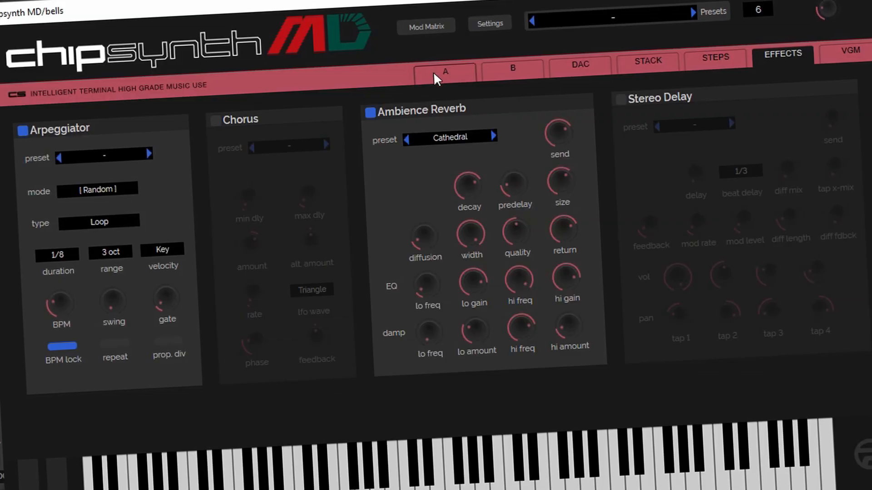
- Show the operators of FM patch A and change the patch's algorithm
{"action": "left_click", "coordinate": [433, 72]}
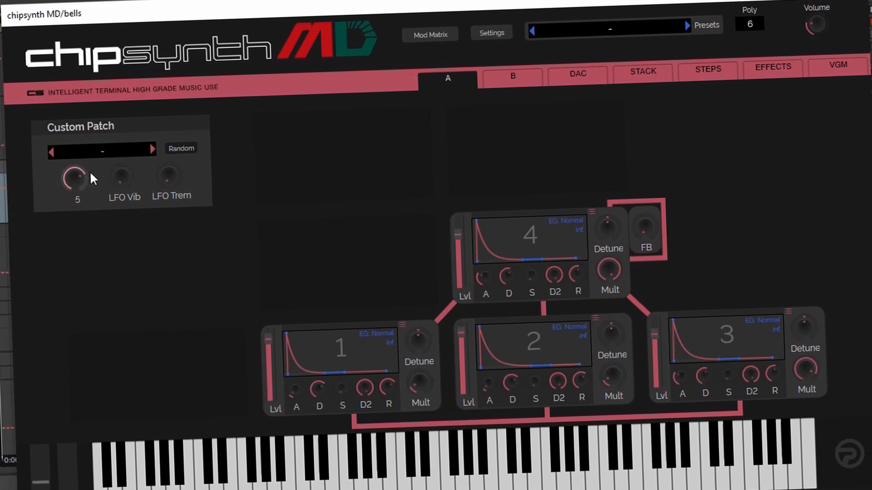
{"action": "left_click_drag", "start_coordinate": [79, 174], "coordinate": [79, 130]}
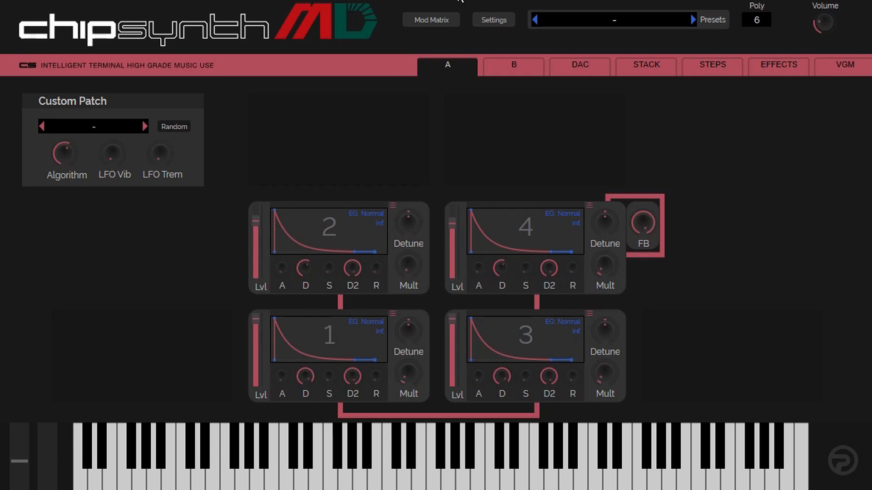
- Switch the interface skin to EUR (MegaDrive), followed by US (Genesis)
{"action": "left_click", "coordinate": [490, 18]}
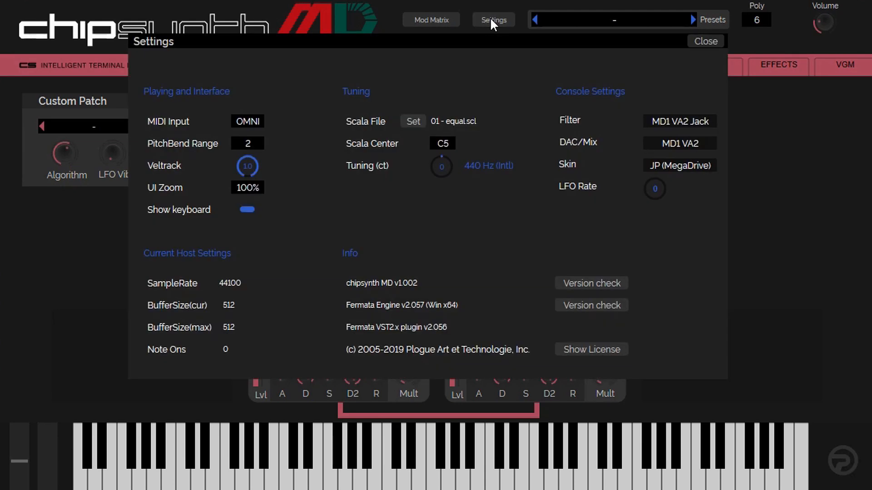
{"action": "left_click", "coordinate": [686, 165]}
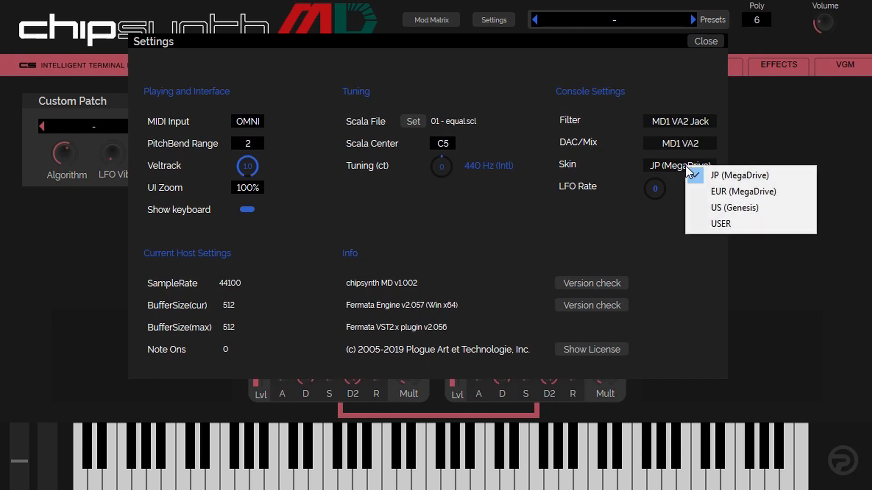
{"action": "left_click", "coordinate": [709, 190]}
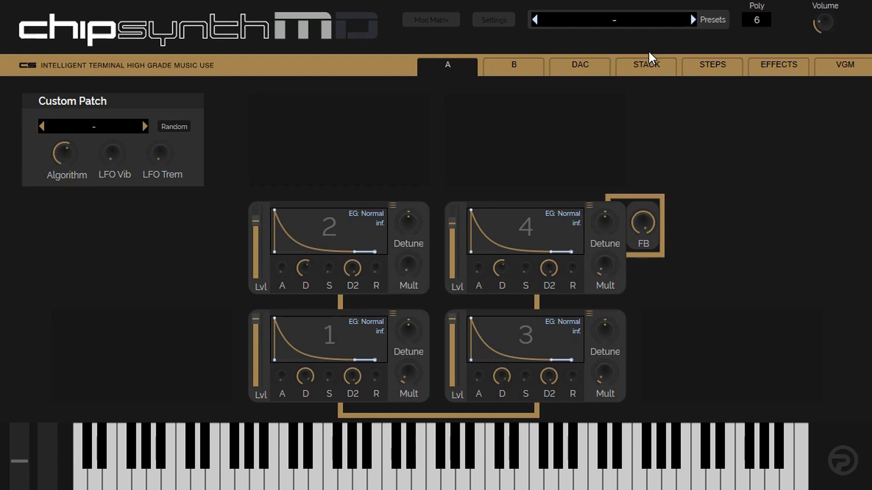
{"action": "left_click", "coordinate": [503, 17]}
{"action": "left_click", "coordinate": [667, 169]}
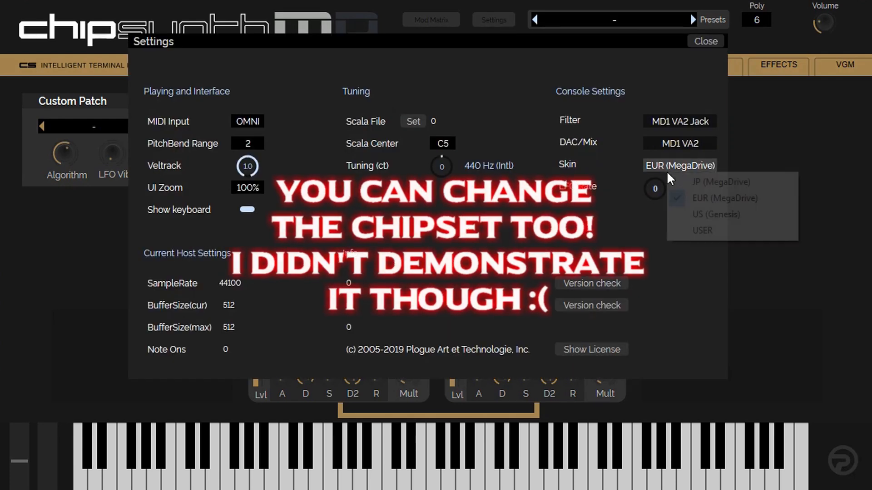
{"action": "left_click", "coordinate": [694, 214]}
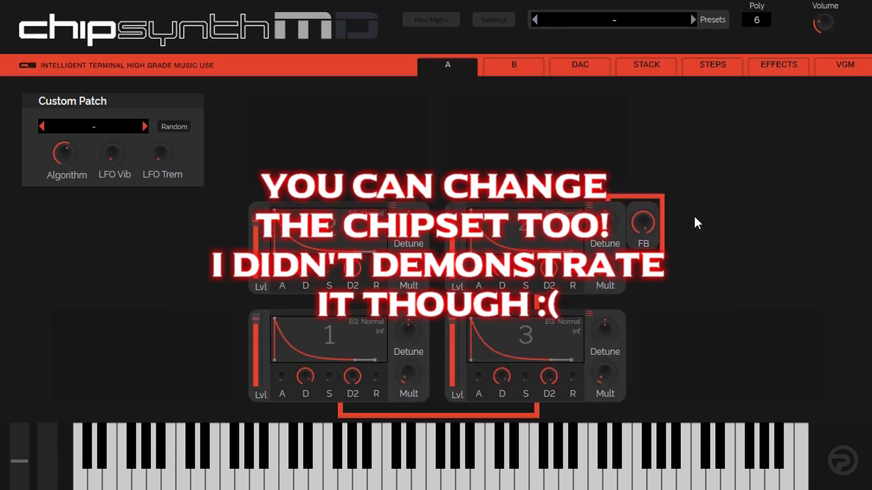
- Switch the interface skin back to JP (MegaDrive)
{"action": "left_click", "coordinate": [506, 20]}
{"action": "left_click", "coordinate": [663, 162]}
{"action": "left_click", "coordinate": [695, 175]}
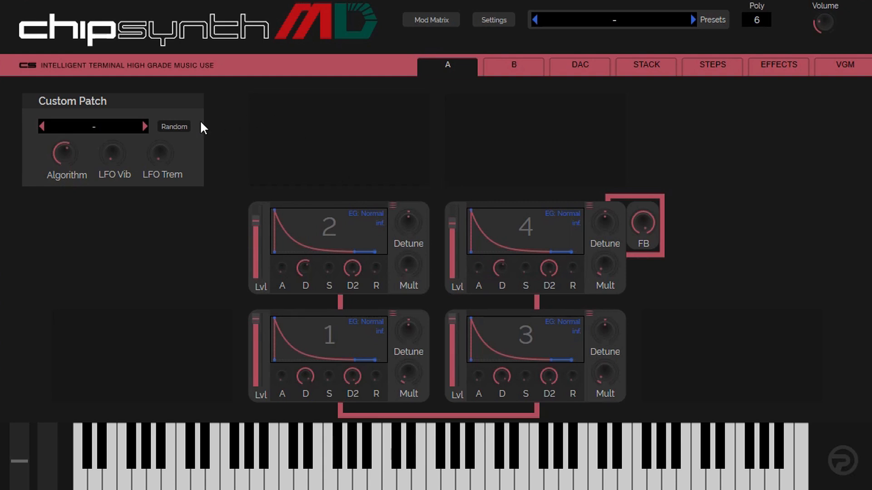
- Examine the available UI zoom sizes in the plugin settings and close the settings
{"action": "left_click", "coordinate": [494, 20]}
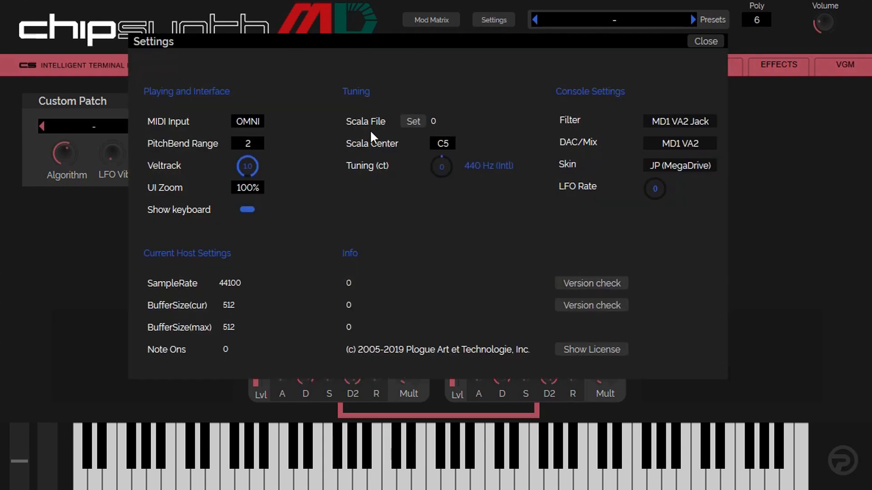
{"action": "left_click", "coordinate": [246, 190]}
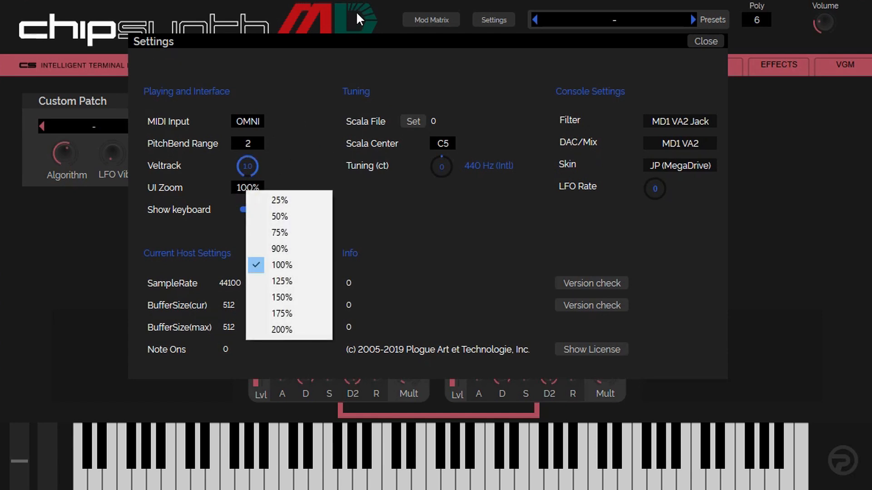
{"action": "left_click", "coordinate": [698, 40]}
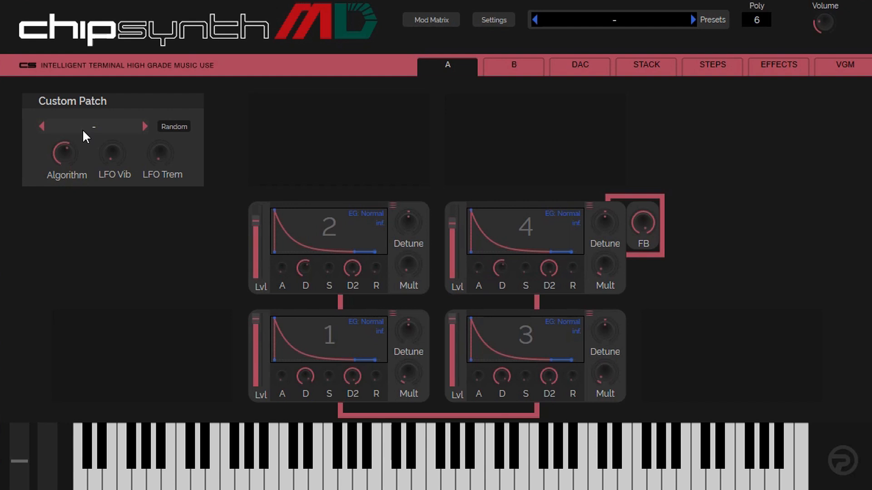
- Cycle patch A's algorithm from four parallel operators to one serial chain, ending with operators 2 and 4 both feeding operator 1
{"action": "mouse_move", "coordinate": [62, 148]}
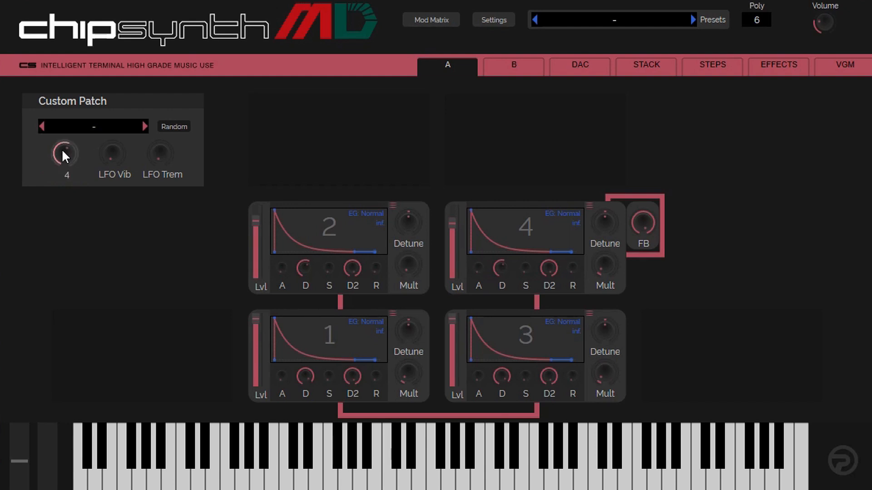
{"action": "left_click_drag", "start_coordinate": [62, 149], "coordinate": [62, 130]}
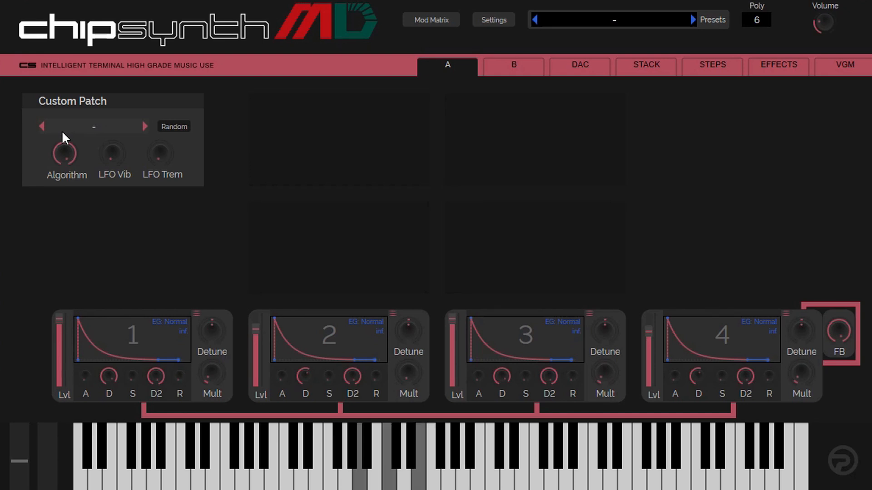
{"action": "mouse_move", "coordinate": [58, 144]}
{"action": "left_click_drag", "start_coordinate": [59, 145], "coordinate": [70, 194]}
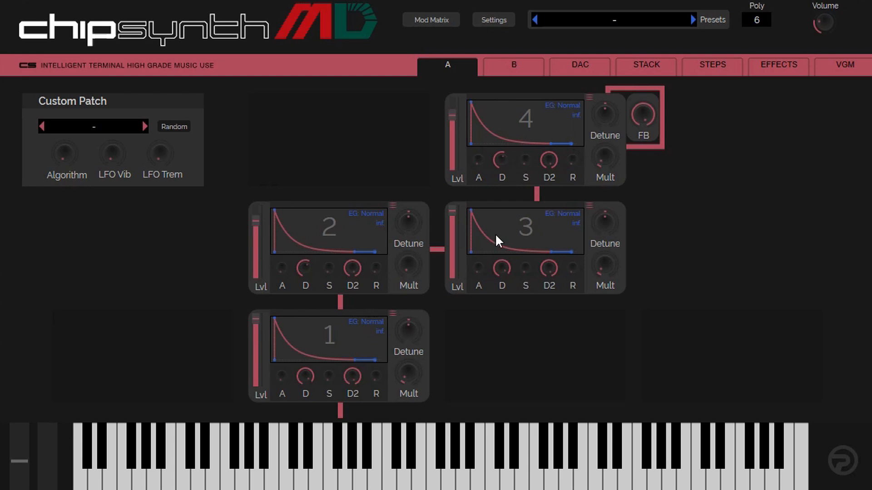
{"action": "left_click_drag", "start_coordinate": [63, 157], "coordinate": [59, 140]}
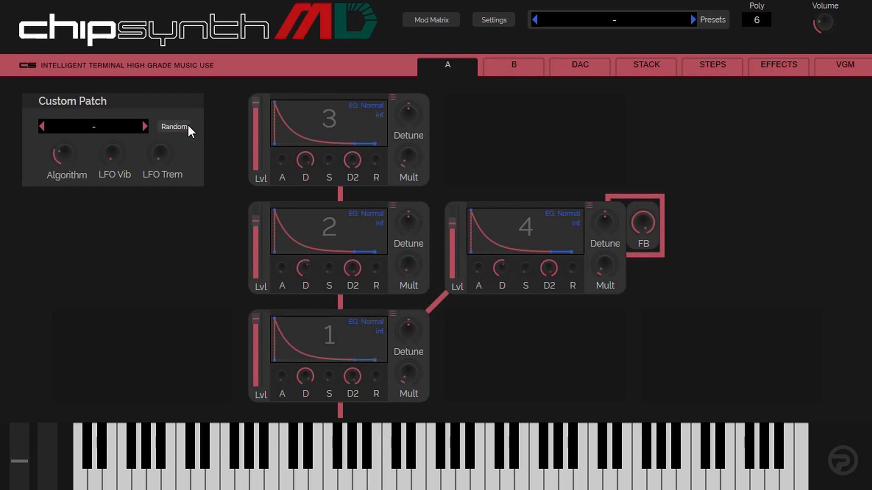
- Randomize patch A's sound three times
{"action": "left_click", "coordinate": [175, 127]}
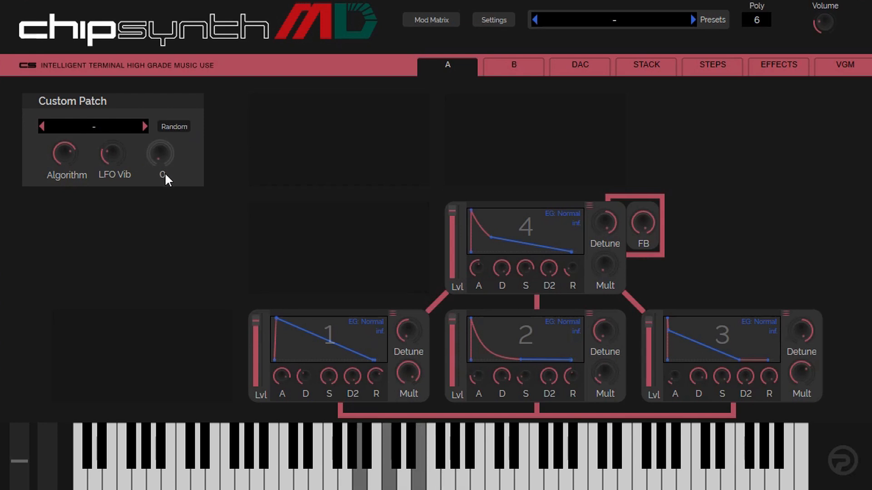
{"action": "left_click", "coordinate": [182, 124]}
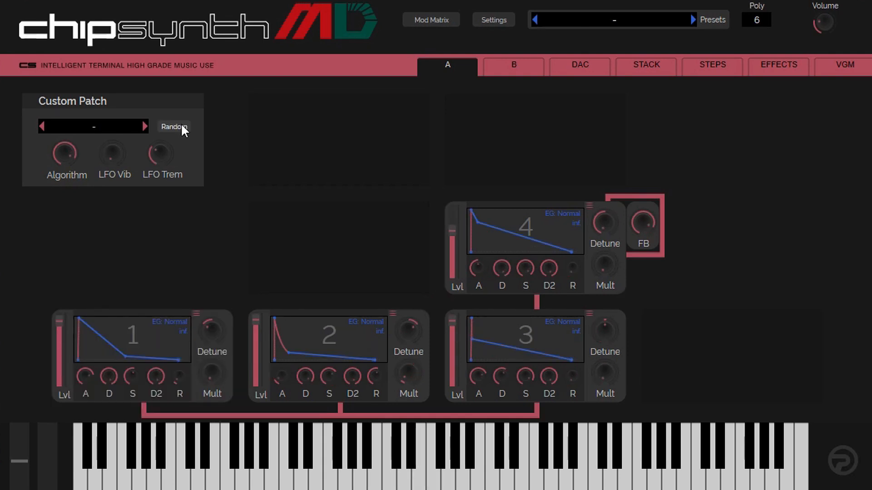
{"action": "left_click", "coordinate": [181, 127]}
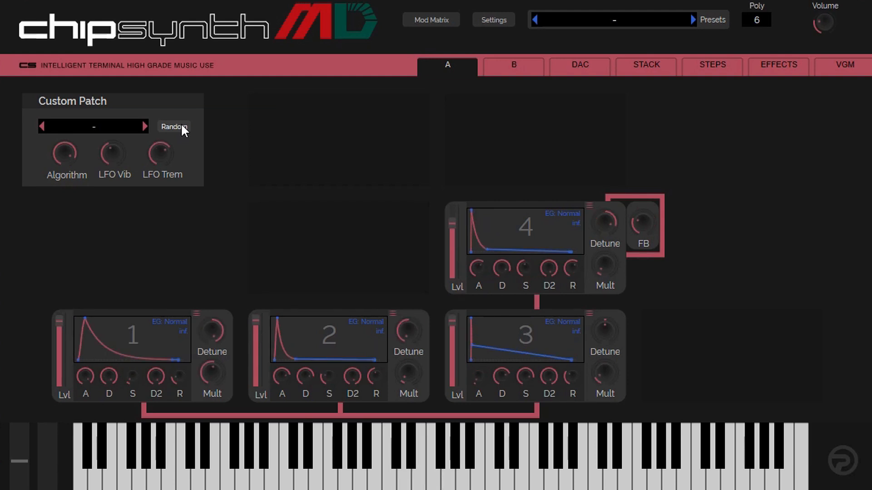
- Lower patch A's algorithm until operators 3 and 4 both feed operator 2, which feeds operator 1
{"action": "mouse_move", "coordinate": [81, 157]}
{"action": "left_click_drag", "start_coordinate": [75, 153], "coordinate": [71, 167]}
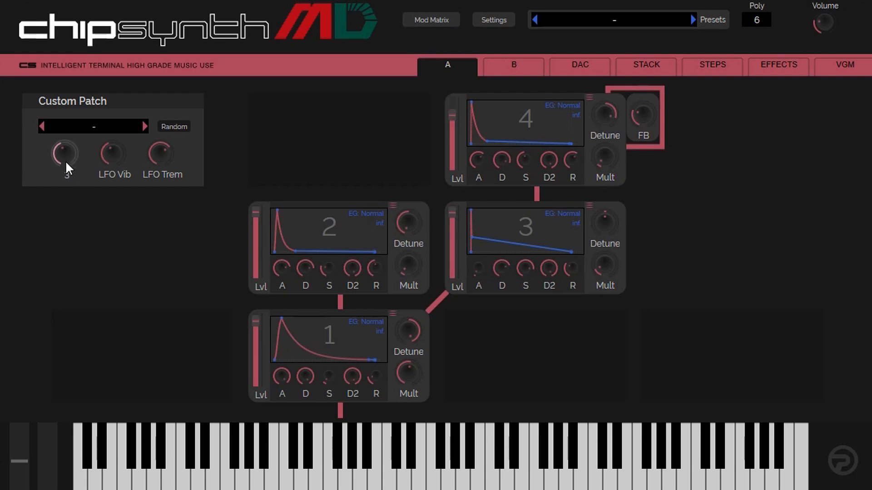
{"action": "left_click_drag", "start_coordinate": [66, 163], "coordinate": [67, 168]}
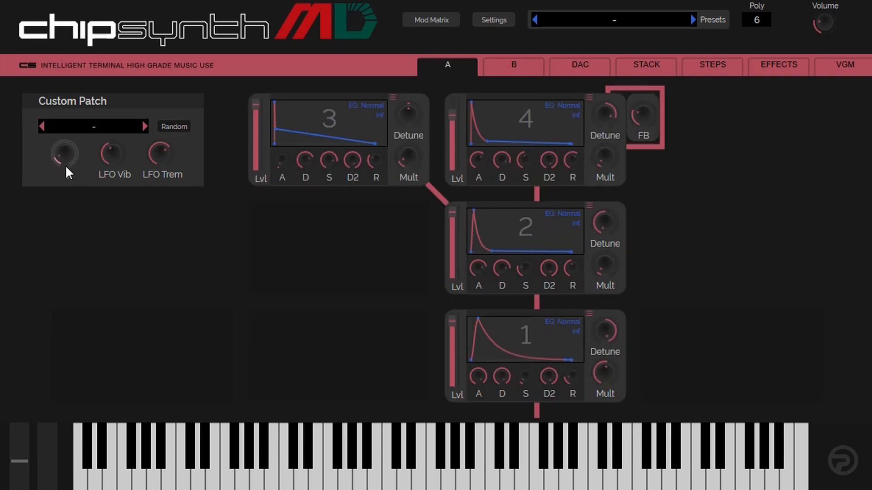
- Load the Bell patch from the Datasheet bank into patch A
{"action": "left_click", "coordinate": [87, 124]}
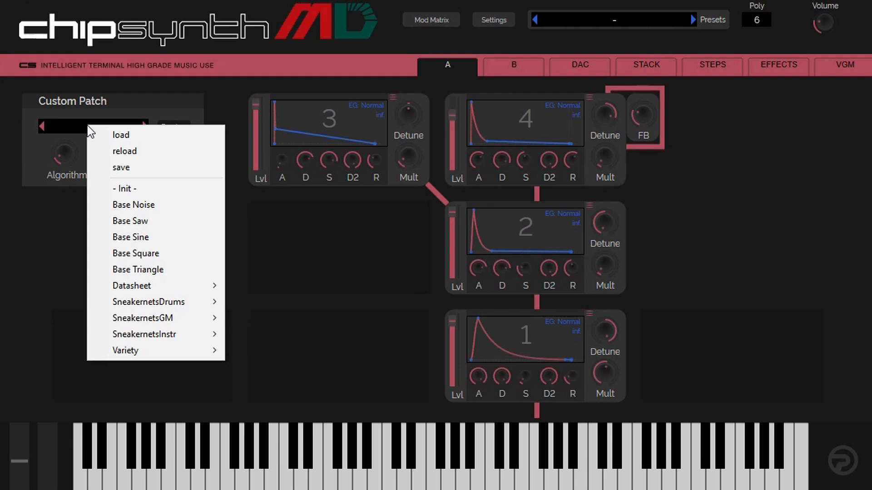
{"action": "mouse_move", "coordinate": [161, 282]}
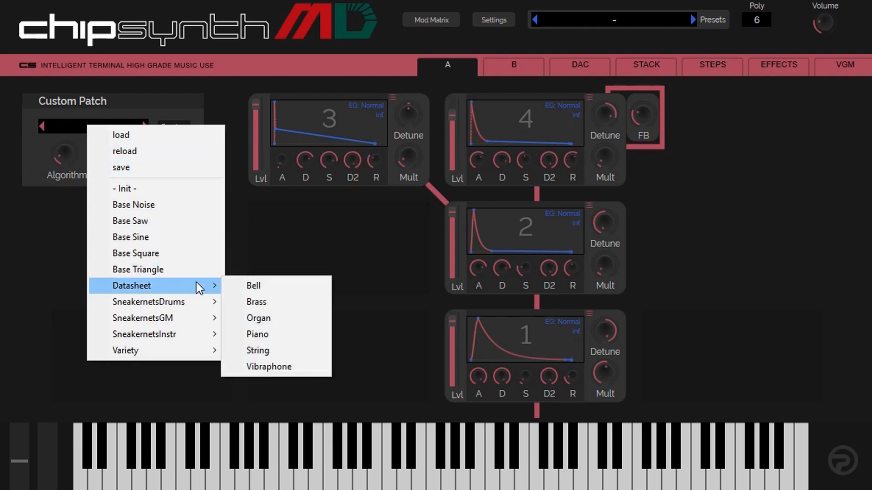
{"action": "left_click", "coordinate": [252, 287]}
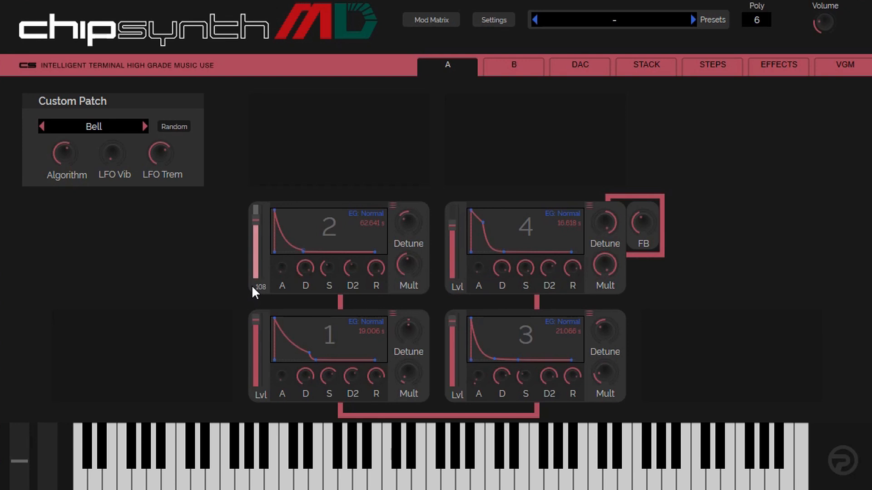
- Raise the Bell patch's algorithm until all four operators run in parallel, and randomize the patch
{"action": "mouse_move", "coordinate": [69, 158]}
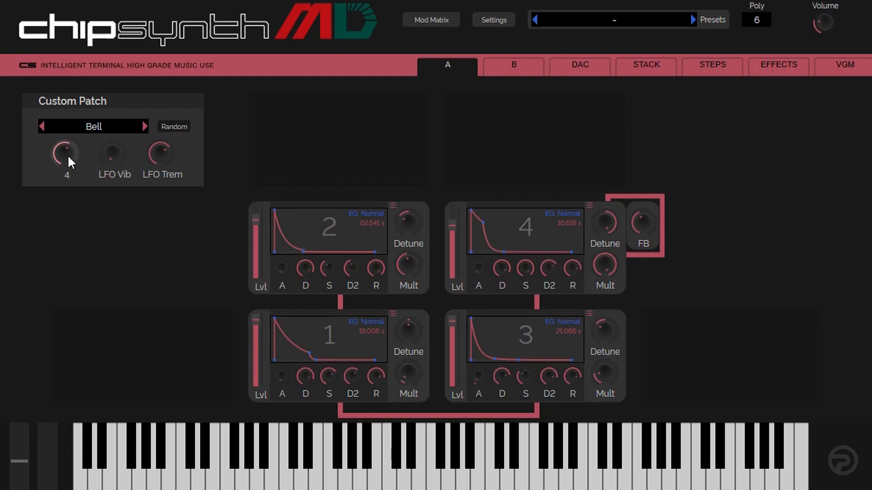
{"action": "left_click_drag", "start_coordinate": [65, 149], "coordinate": [63, 141]}
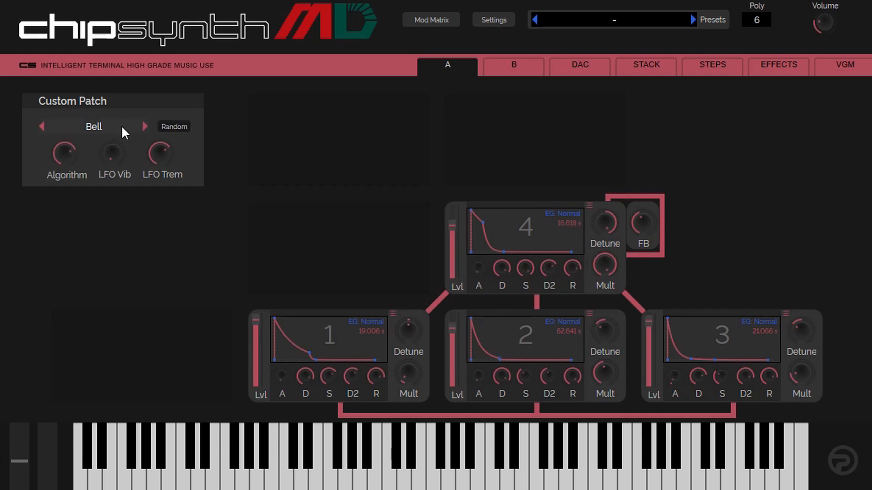
{"action": "left_click_drag", "start_coordinate": [59, 155], "coordinate": [58, 125]}
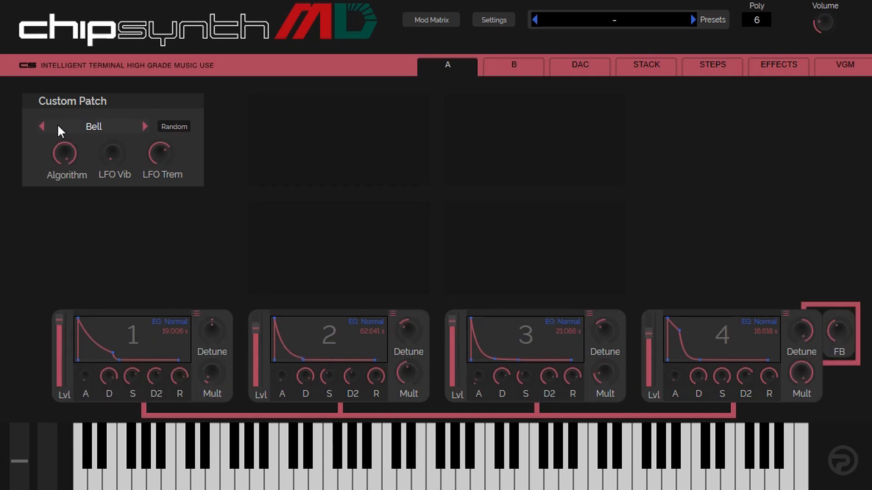
{"action": "left_click", "coordinate": [171, 125]}
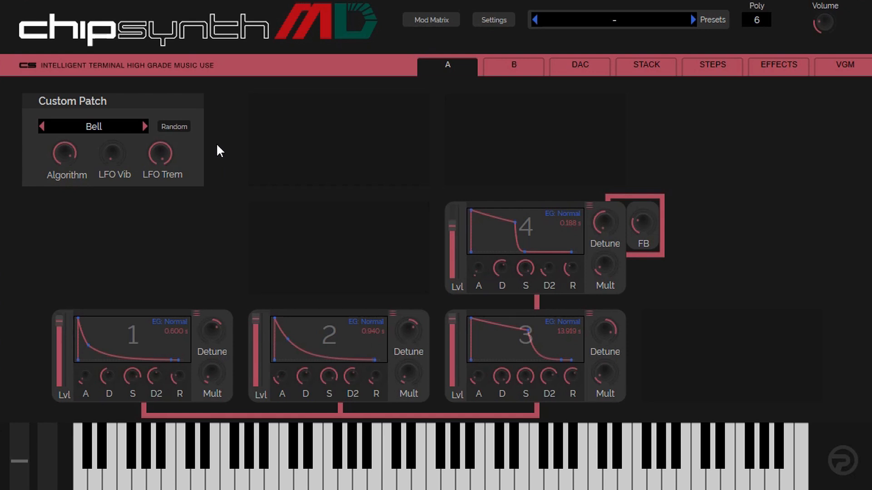
- Load the String patch from the Datasheet bank into patch A
{"action": "left_click", "coordinate": [108, 123]}
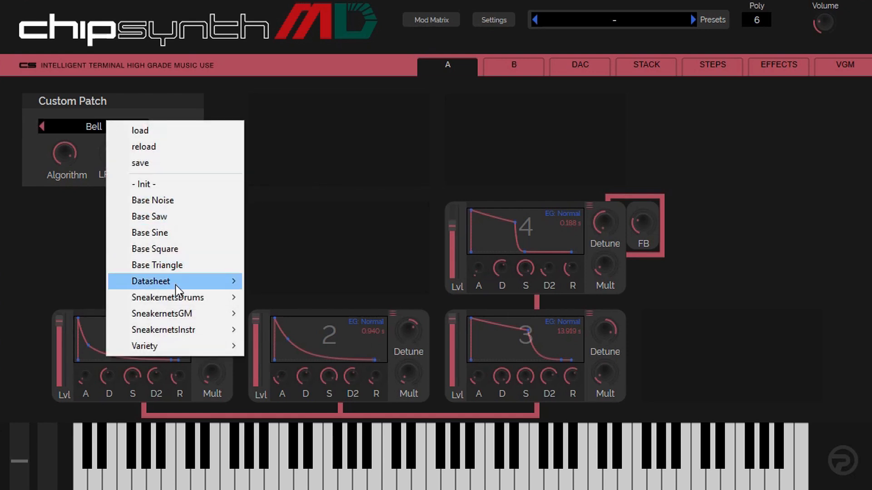
{"action": "mouse_move", "coordinate": [176, 285]}
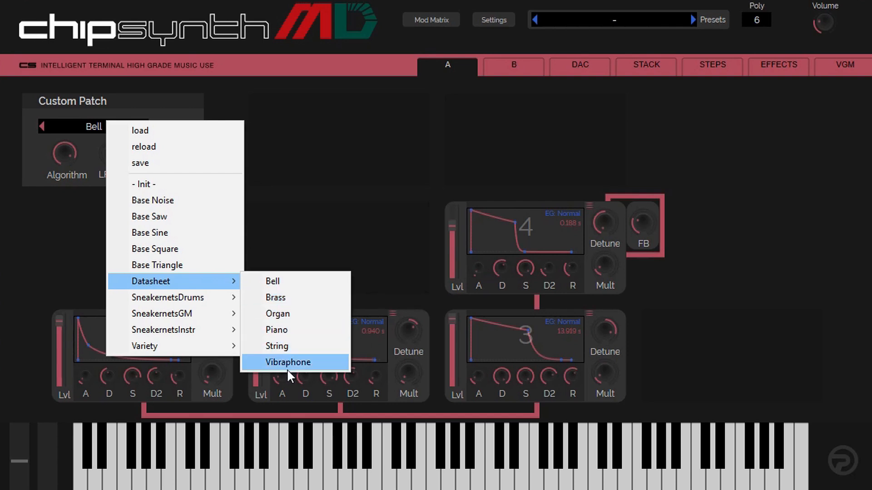
{"action": "left_click", "coordinate": [275, 347]}
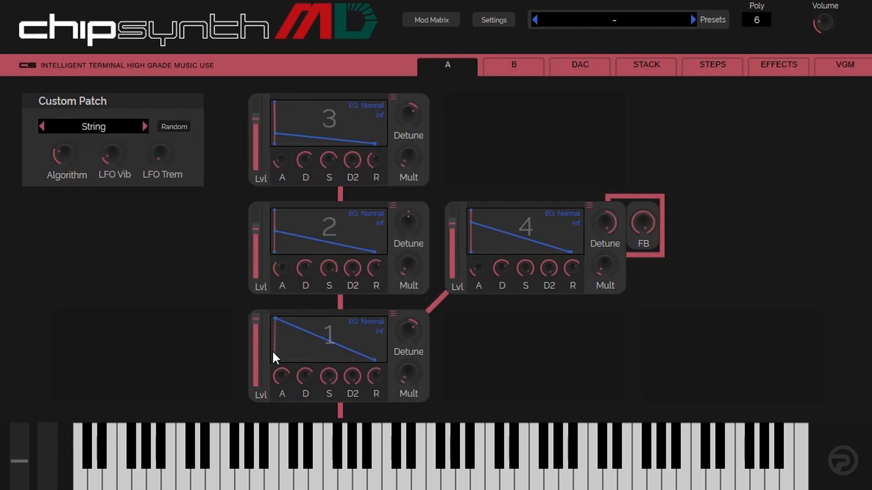
- Enable the arpeggiator effect in [ Down-Up [ mode with BPM lock and prop. div turned on
{"action": "left_click", "coordinate": [749, 73]}
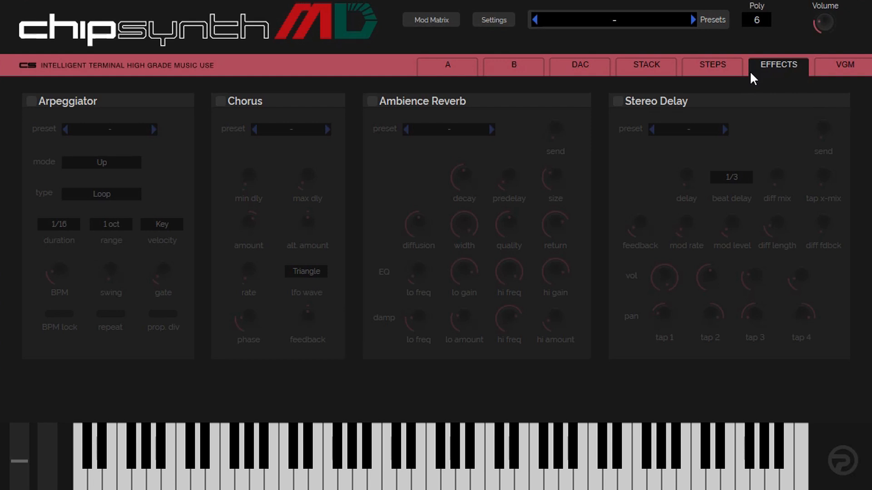
{"action": "left_click", "coordinate": [31, 102]}
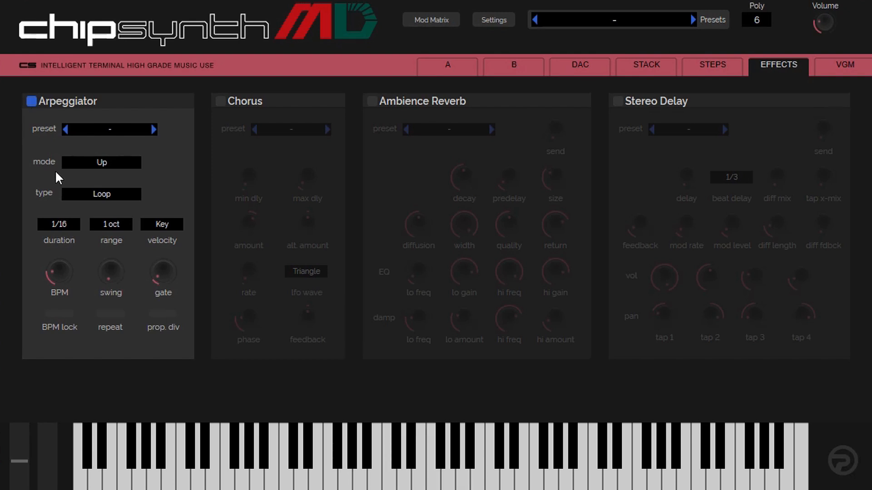
{"action": "left_click", "coordinate": [94, 169]}
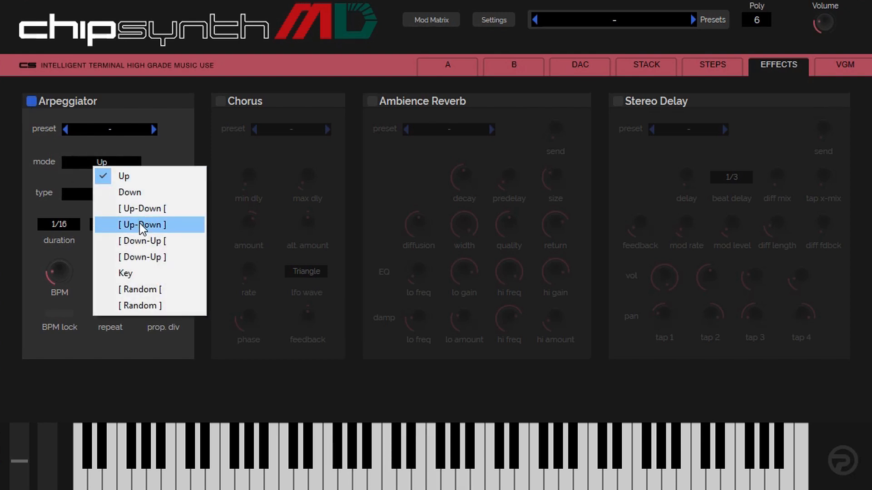
{"action": "left_click", "coordinate": [139, 238]}
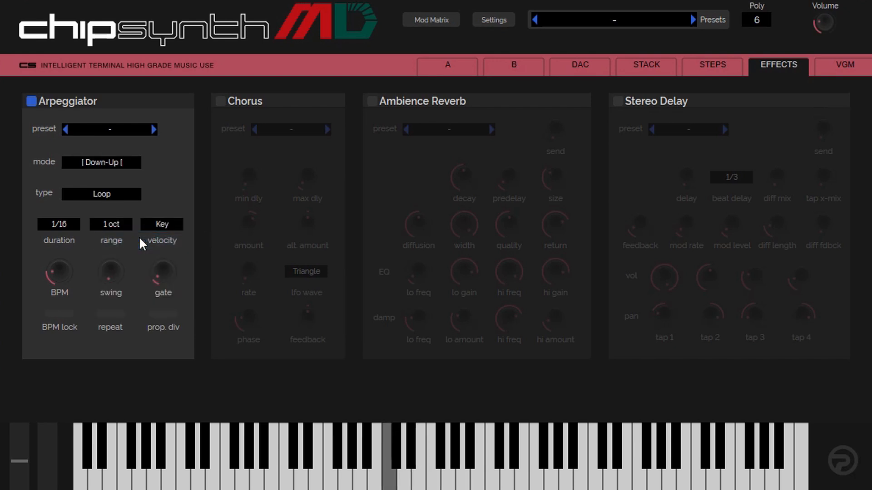
{"action": "left_click", "coordinate": [67, 313]}
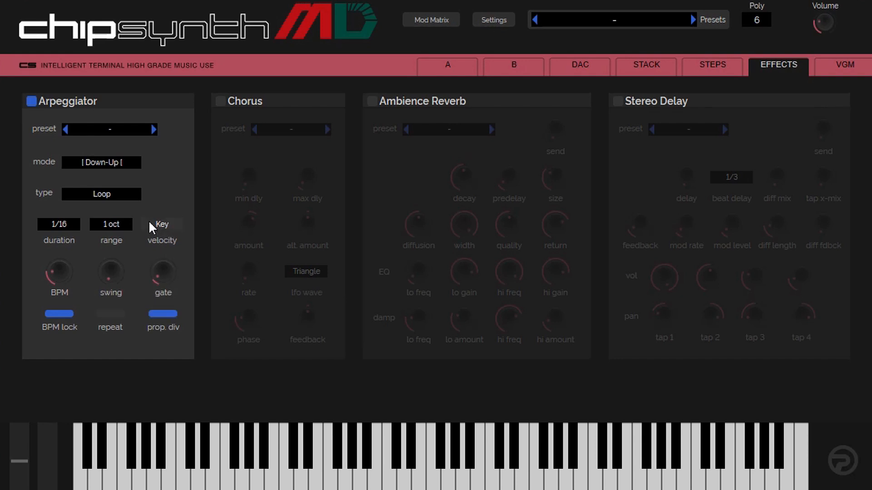
- Set the arpeggiator's range to 2 oct, velocity to Norm and duration to 1/4, with prop. div turned off
{"action": "left_click", "coordinate": [114, 221]}
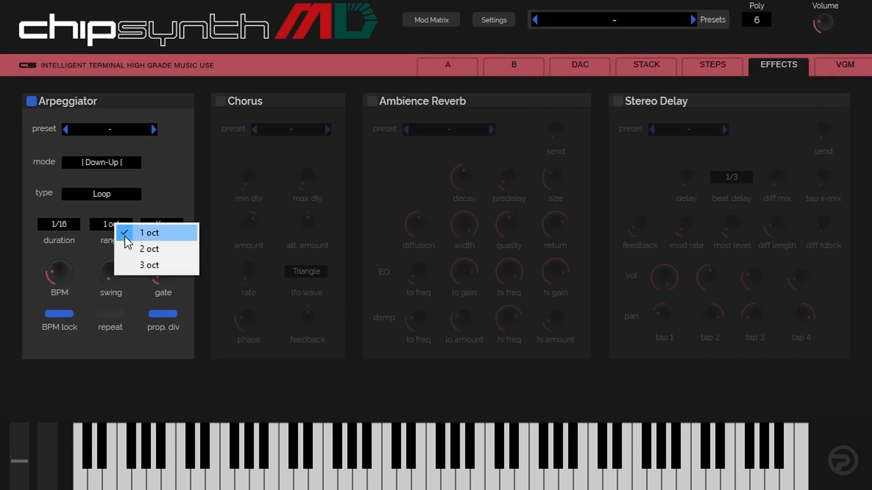
{"action": "left_click", "coordinate": [138, 248]}
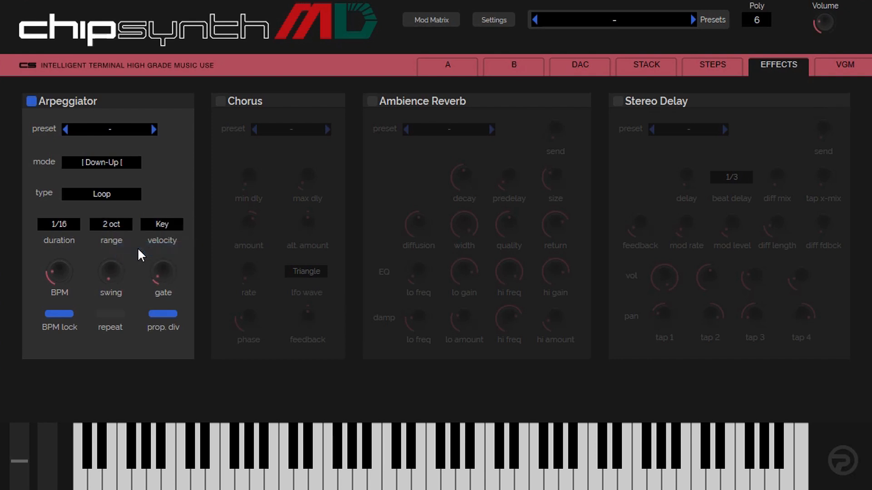
{"action": "left_click", "coordinate": [166, 313]}
{"action": "left_click", "coordinate": [181, 221]}
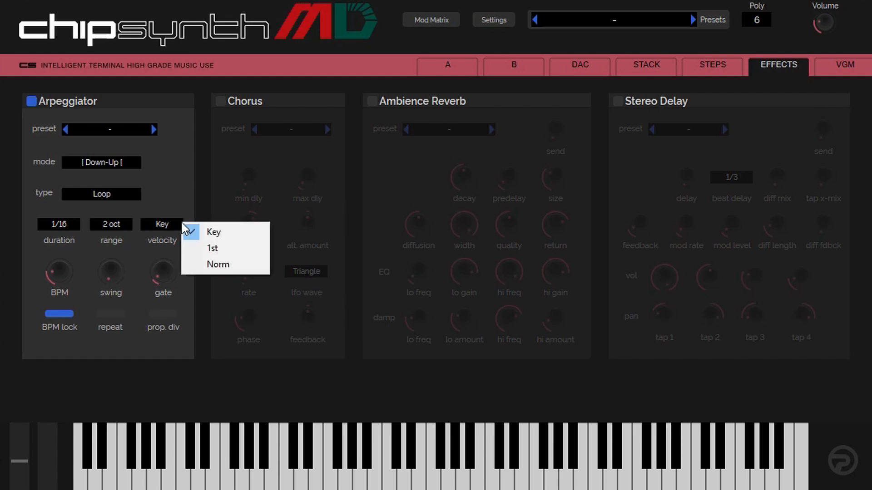
{"action": "left_click", "coordinate": [208, 262]}
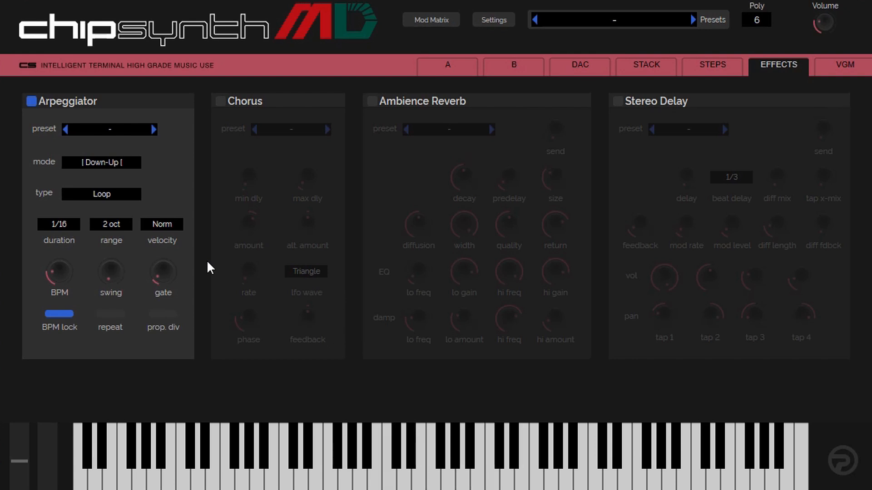
{"action": "left_click", "coordinate": [58, 223]}
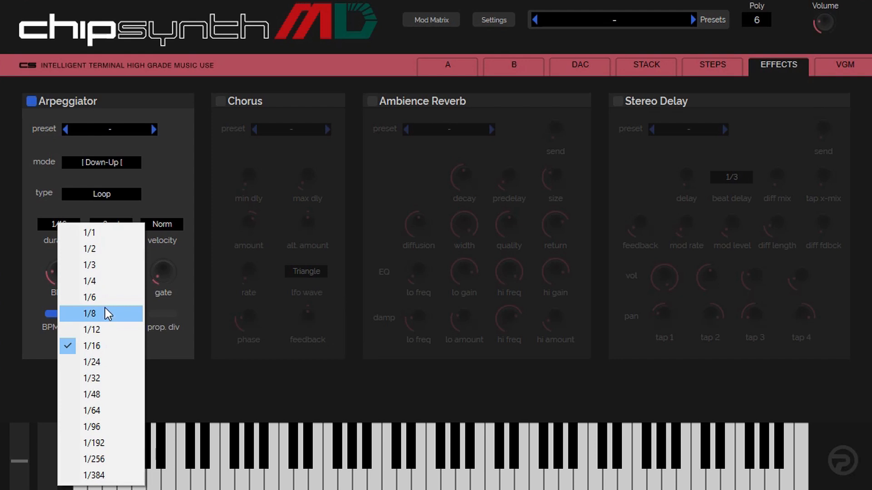
{"action": "left_click", "coordinate": [106, 280]}
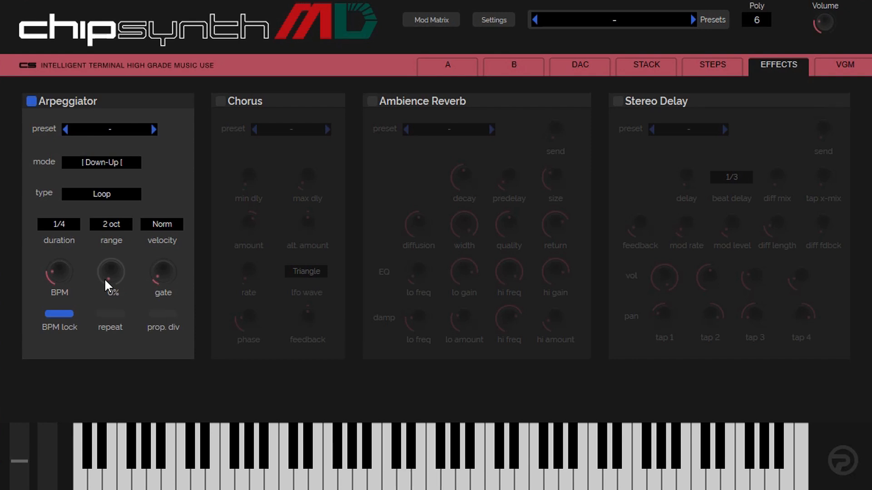
- Enable the Ambience Reverb with its send raised to about halfway and the Jazz Club 2 preset, and return to patch A
{"action": "left_click", "coordinate": [377, 101]}
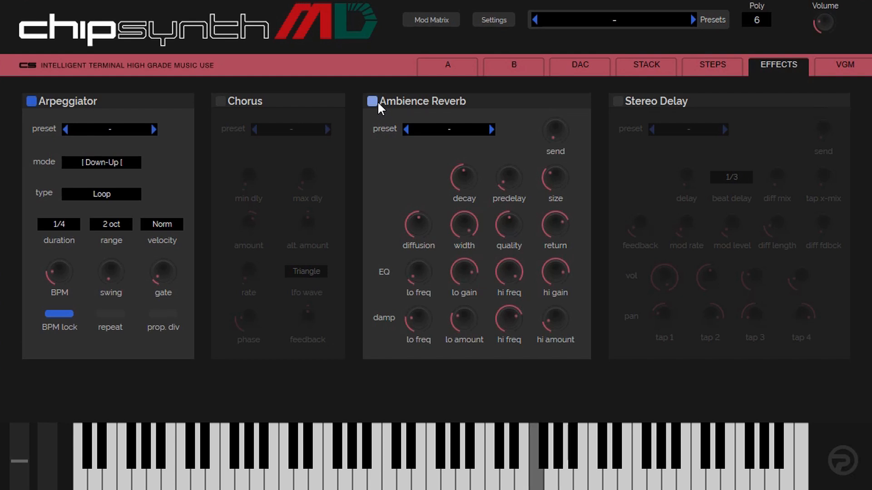
{"action": "mouse_move", "coordinate": [541, 125]}
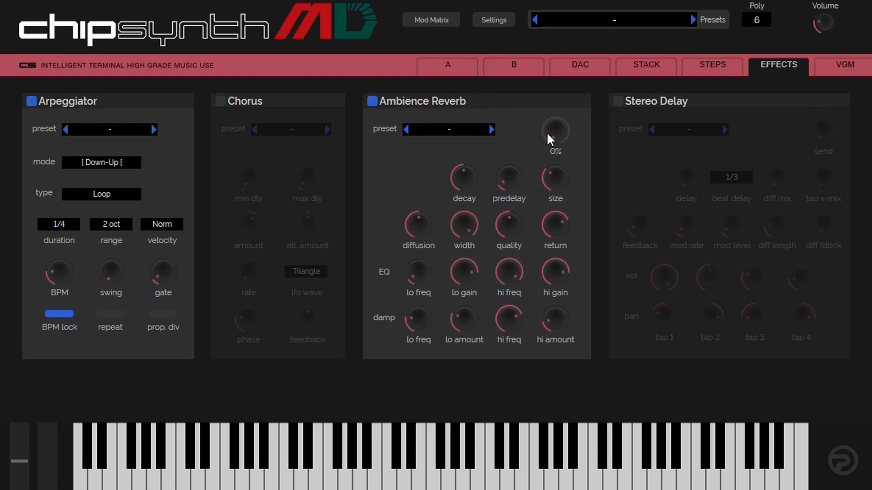
{"action": "left_click_drag", "start_coordinate": [547, 131], "coordinate": [553, 62]}
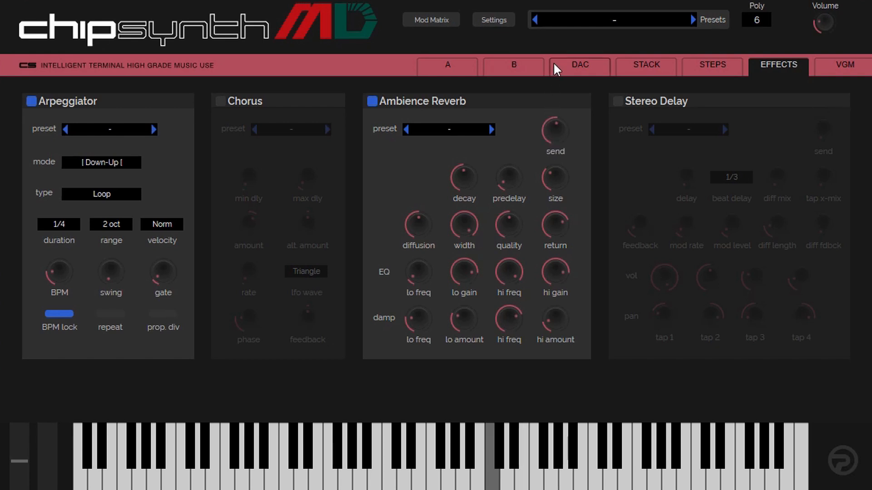
{"action": "left_click", "coordinate": [452, 127]}
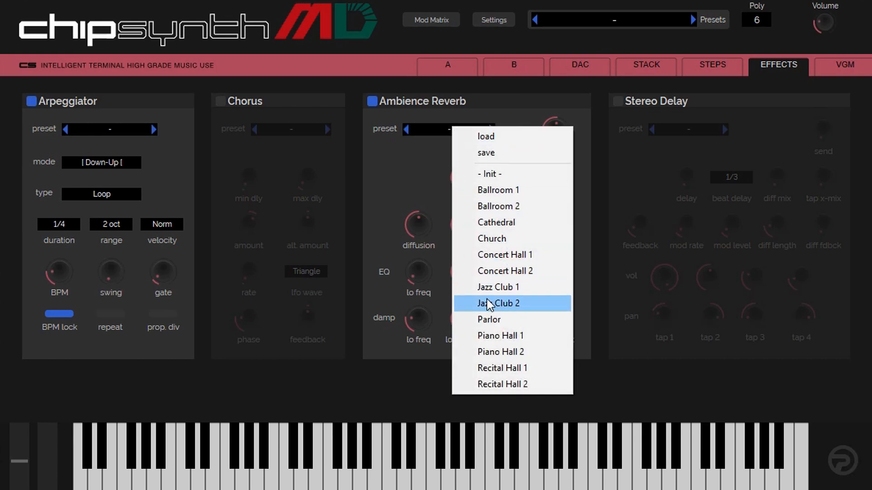
{"action": "left_click", "coordinate": [488, 303]}
{"action": "left_click", "coordinate": [448, 74]}
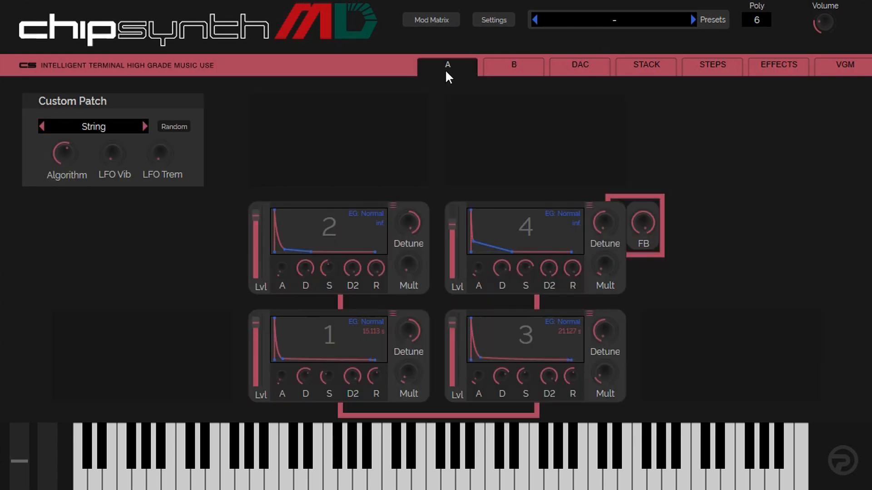
- Play the Castlevania: Bloodlines soundtrack in the VGM player, skipping ahead to song 3, and solo OPN2 channel 1
{"action": "left_click", "coordinate": [832, 64]}
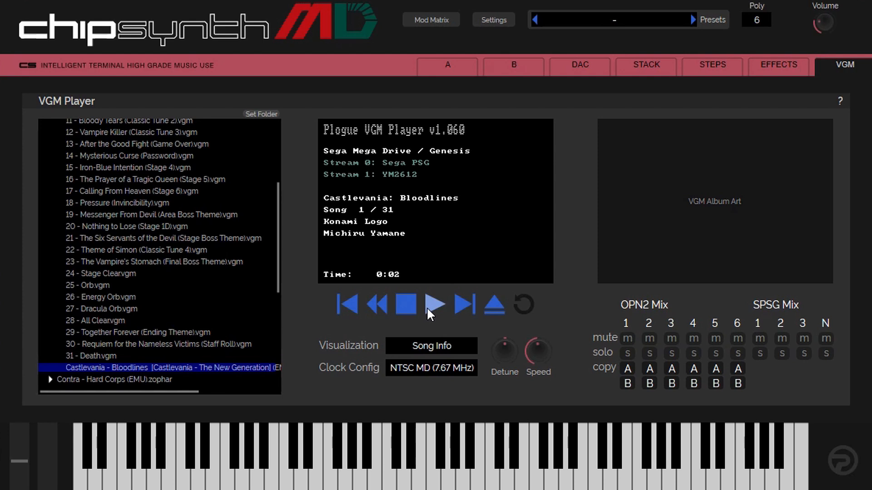
{"action": "left_click", "coordinate": [452, 304]}
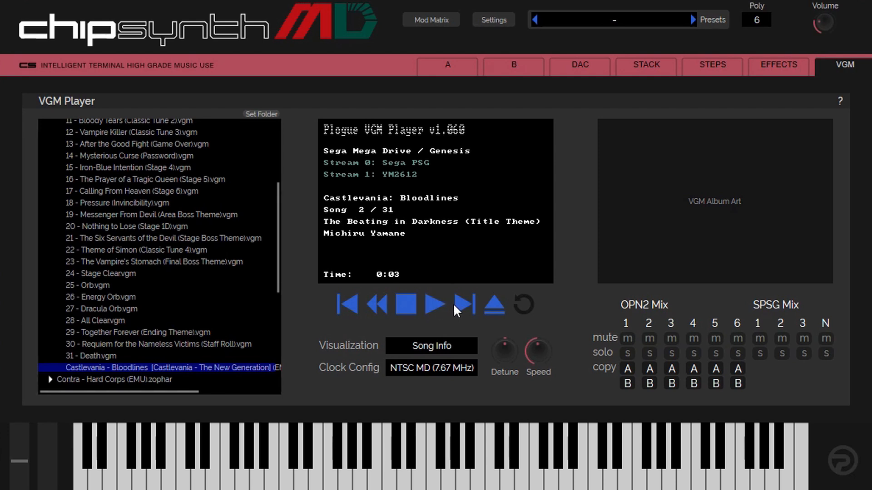
{"action": "left_click", "coordinate": [464, 306]}
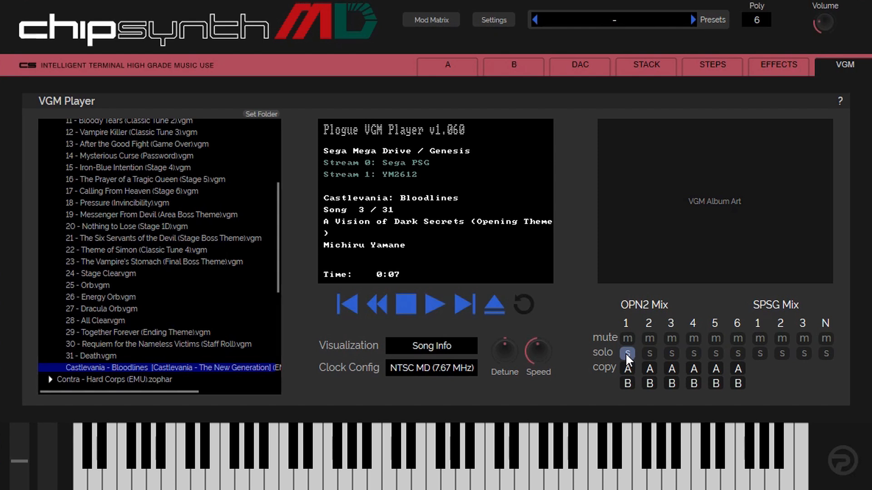
{"action": "mouse_move", "coordinate": [526, 351]}
{"action": "left_click", "coordinate": [628, 350]}
- Look through the patch A operators, the DAC sample section, the channel stack and the steps page
{"action": "left_click", "coordinate": [456, 61]}
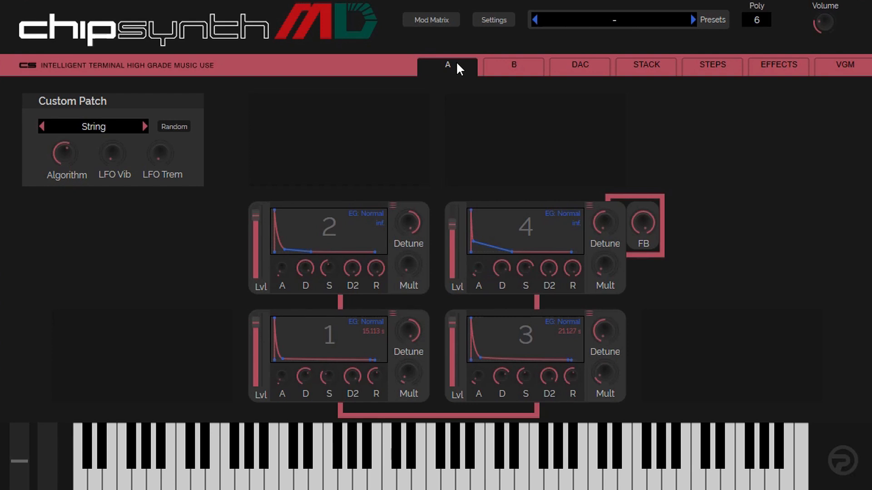
{"action": "left_click", "coordinate": [573, 66]}
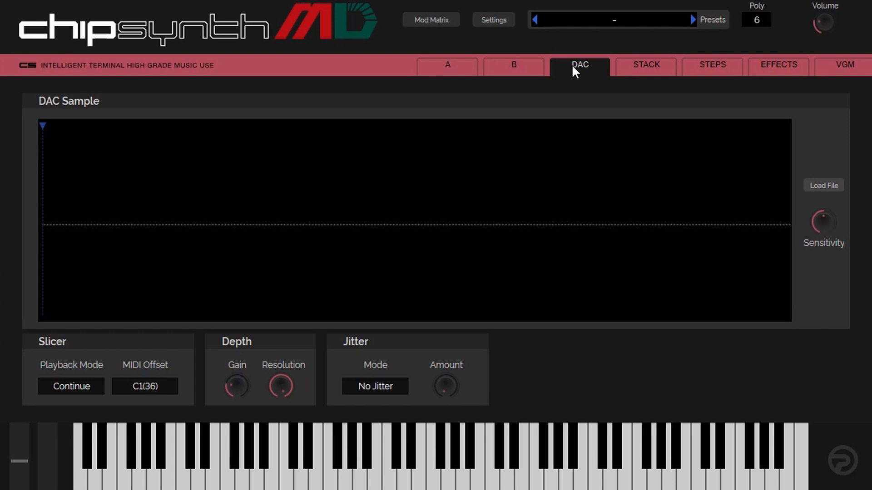
{"action": "left_click", "coordinate": [630, 66]}
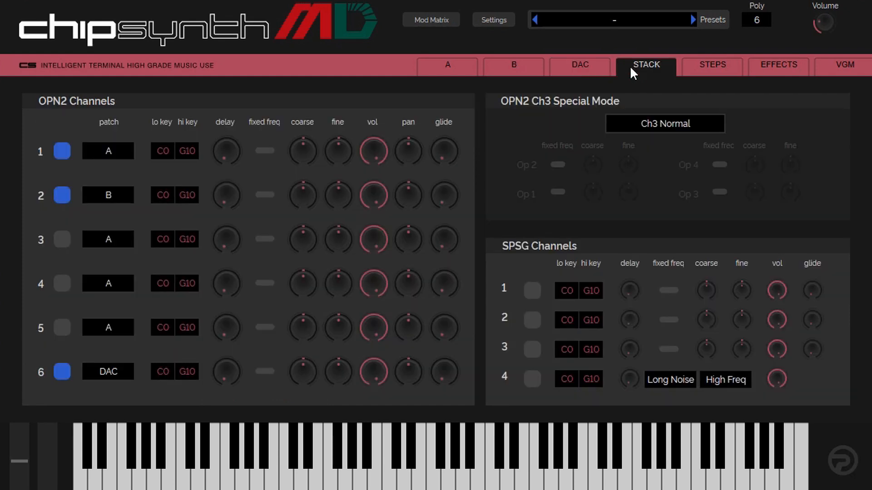
{"action": "left_click", "coordinate": [702, 69]}
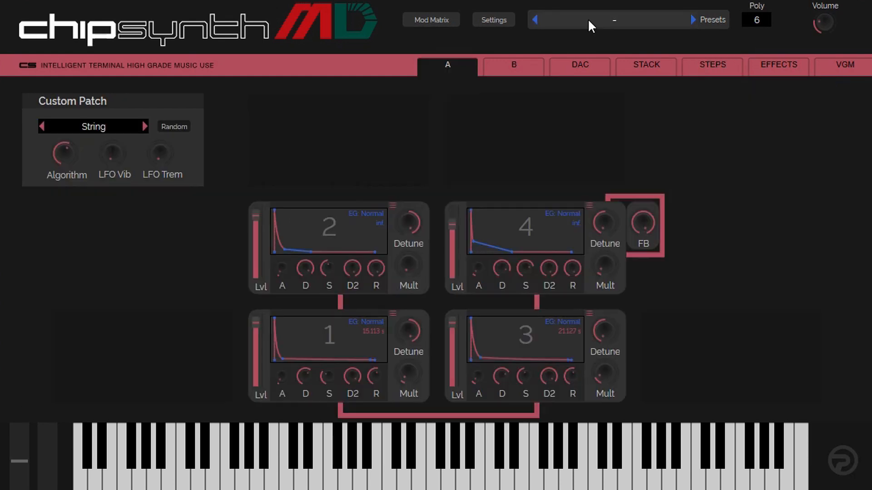
- Audition the Aggro Bass preset from the Basses category
{"action": "left_click", "coordinate": [589, 20]}
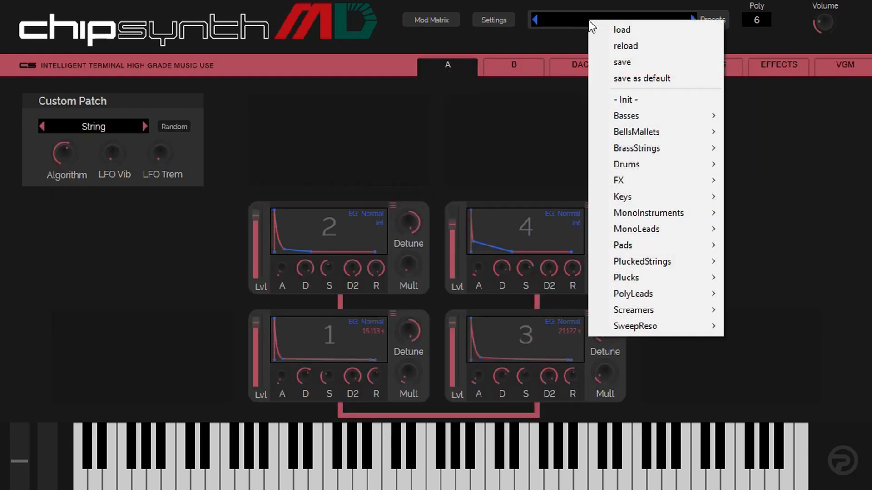
{"action": "mouse_move", "coordinate": [651, 114]}
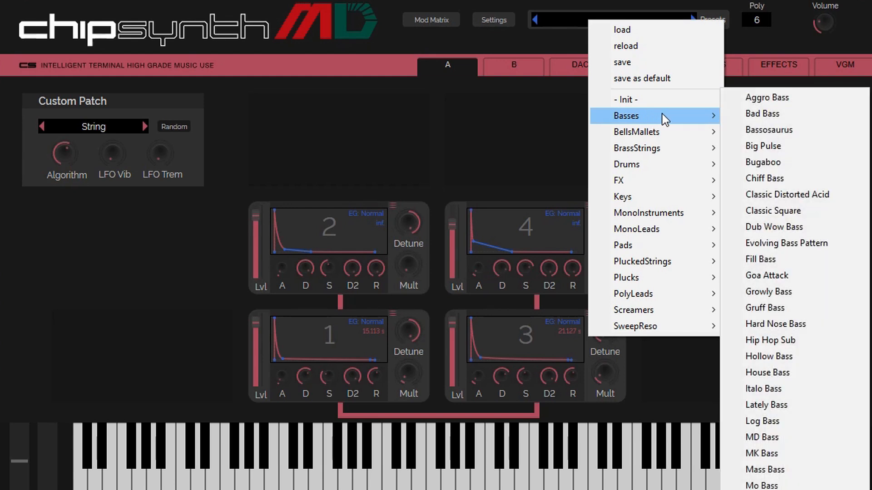
{"action": "left_click", "coordinate": [764, 100]}
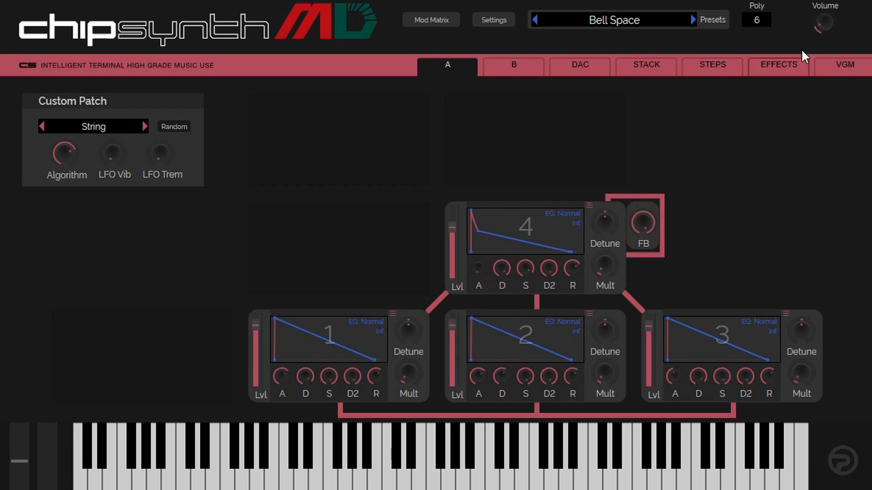
- Step forward through the synth presets, including Bell Stab, Doomsday Clock, Ballad EP and Classy EP, ending on Fifthy
{"action": "left_click", "coordinate": [693, 19]}
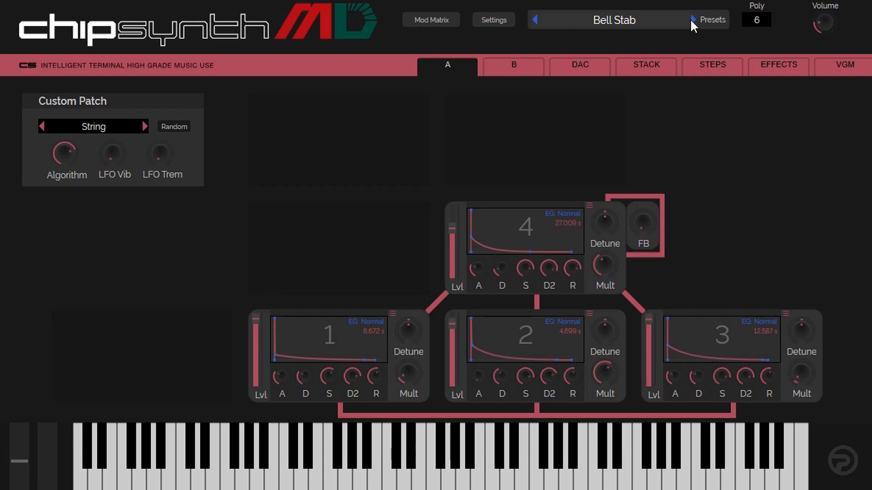
{"action": "left_click", "coordinate": [692, 20]}
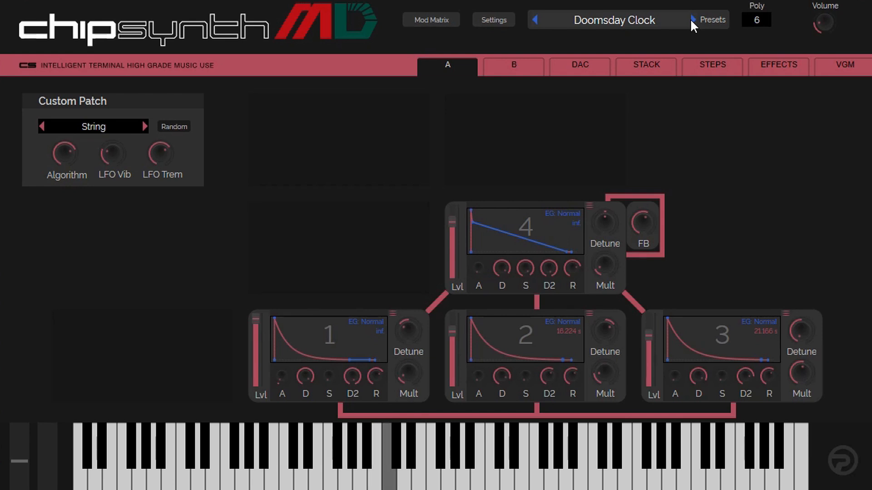
{"action": "left_click", "coordinate": [691, 19]}
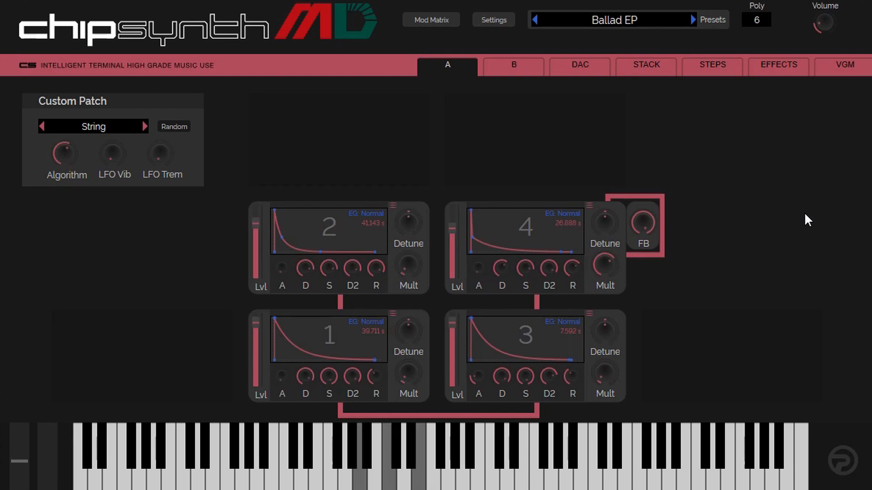
{"action": "left_click", "coordinate": [693, 20]}
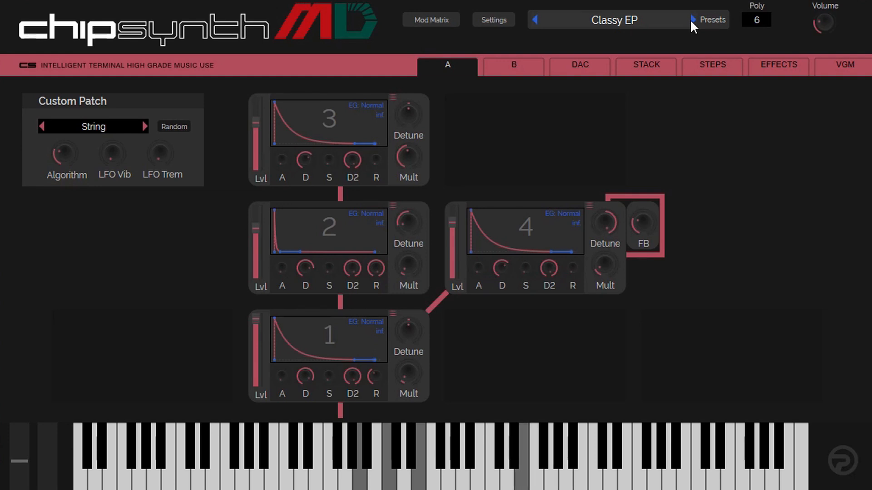
{"action": "left_click", "coordinate": [693, 20]}
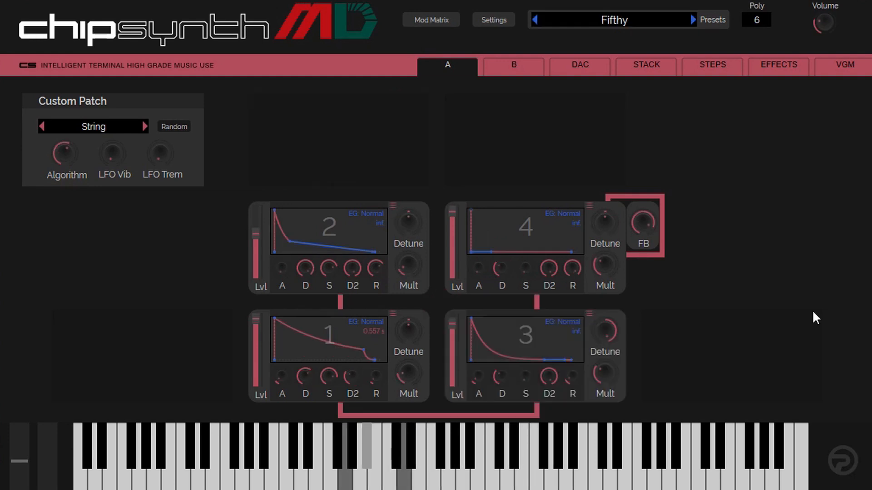